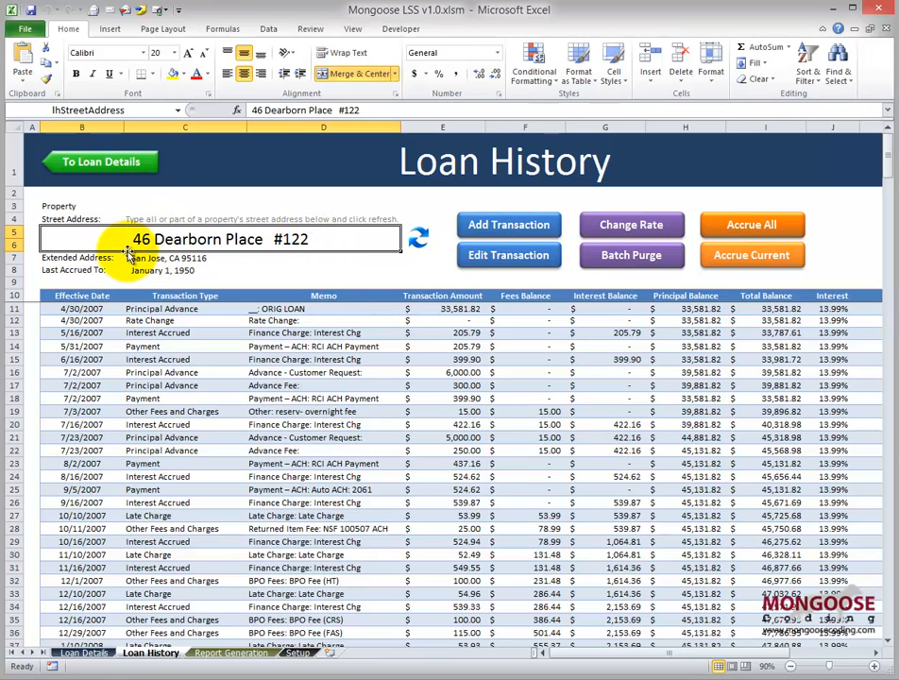
Query the loan history for "place" and load the last of the matching loans to view its transactions
click(359, 239)
text(place)
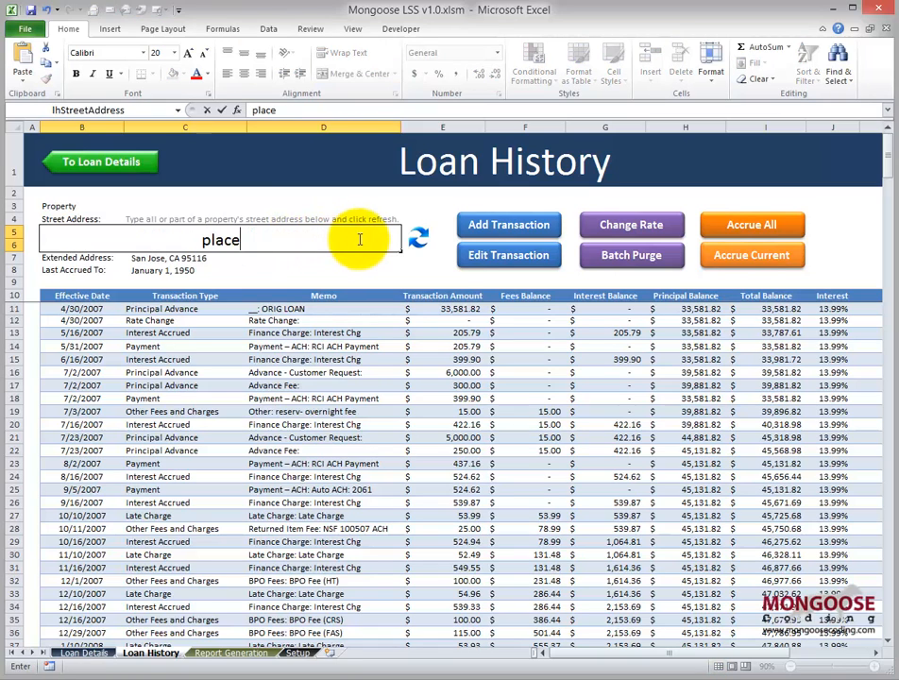
key(Return)
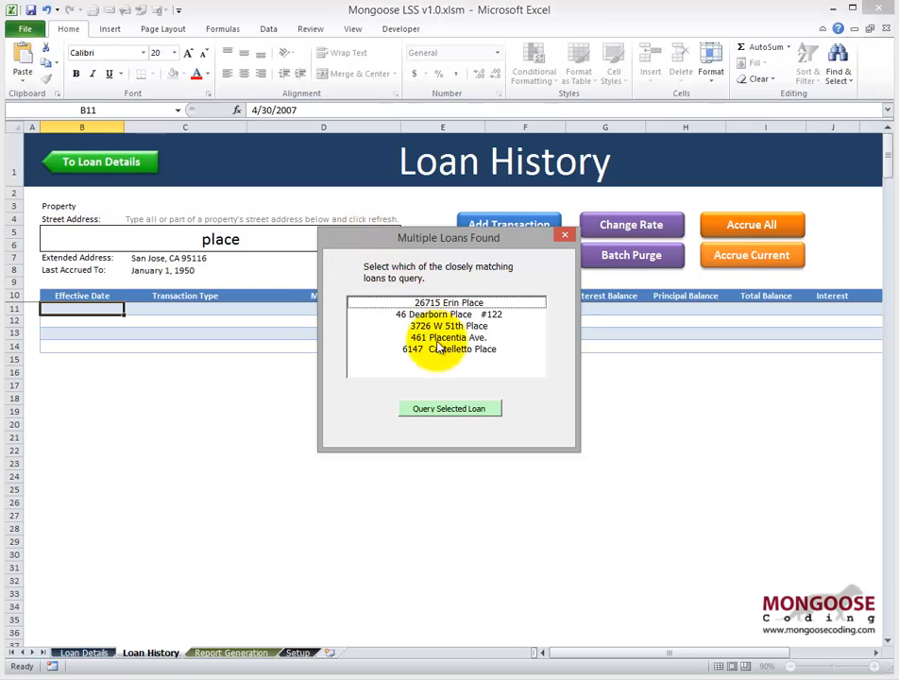
double_click(501, 349)
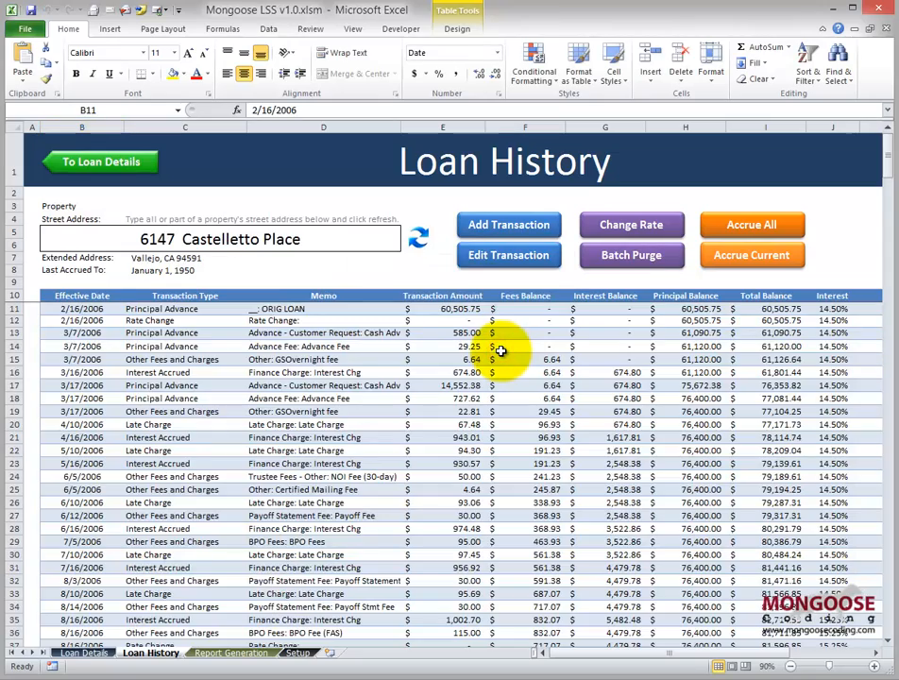
scroll(501, 350, down, 10)
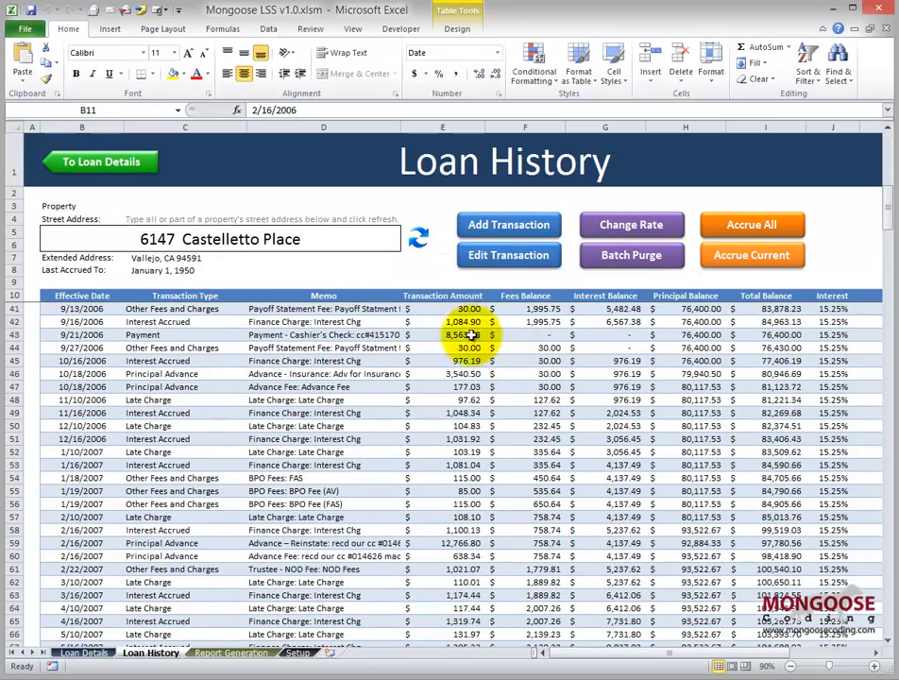
Load the loan history for the property whose street address matches "dearborn"
click(348, 243)
text(dearborn)
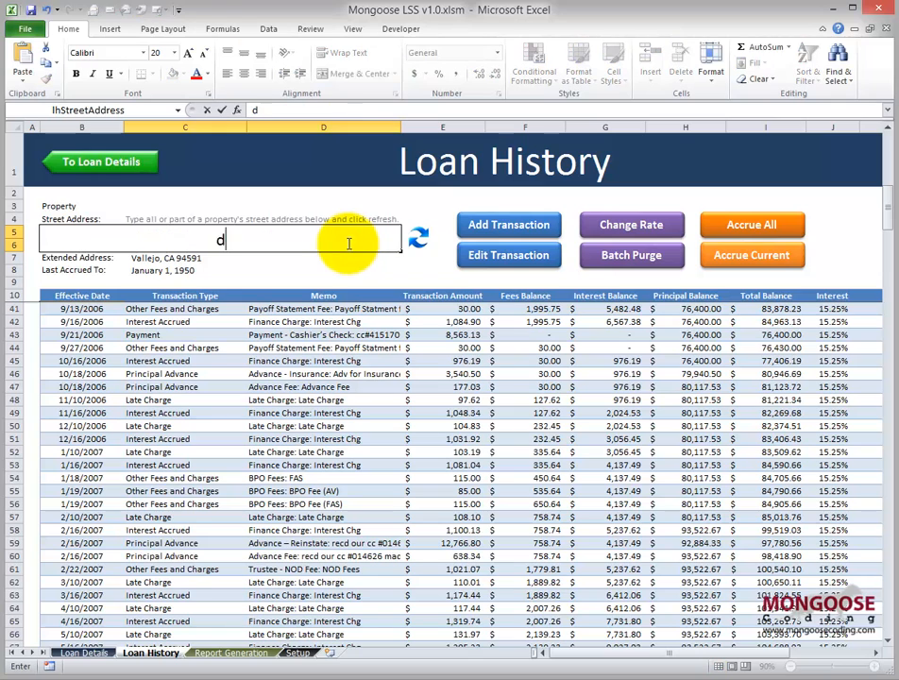
key(Return)
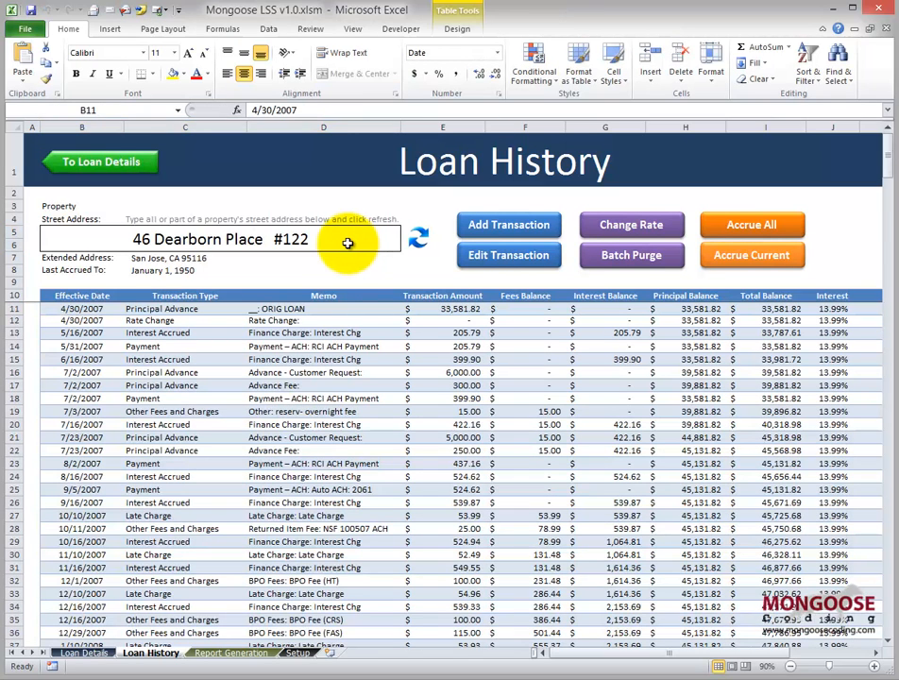
Start a new transaction of type Loan Modification - Interest for this loan, dated 8/17/2007
click(502, 223)
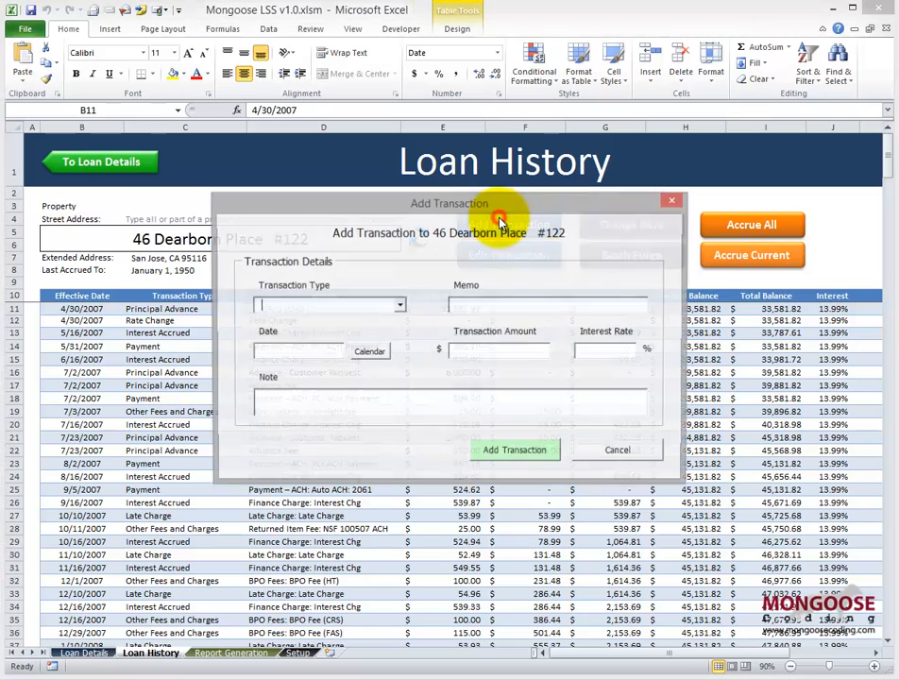
click(399, 305)
click(371, 377)
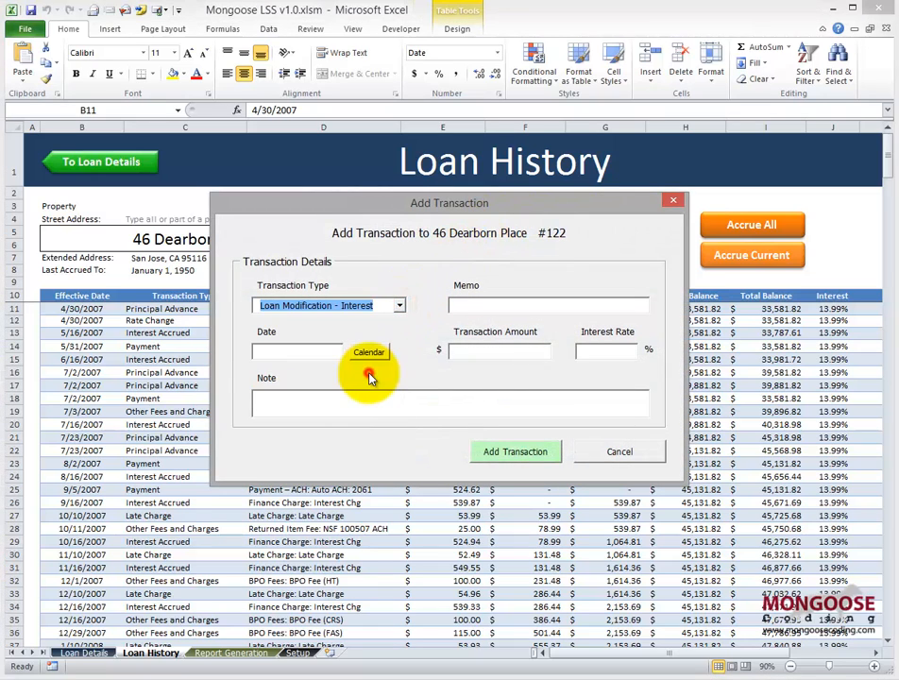
click(307, 350)
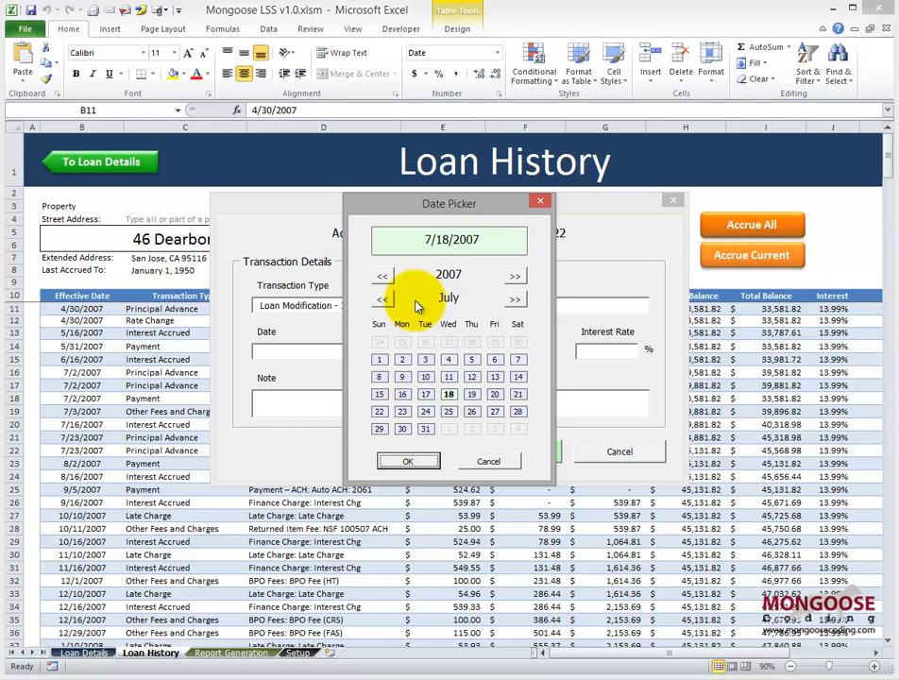
click(515, 298)
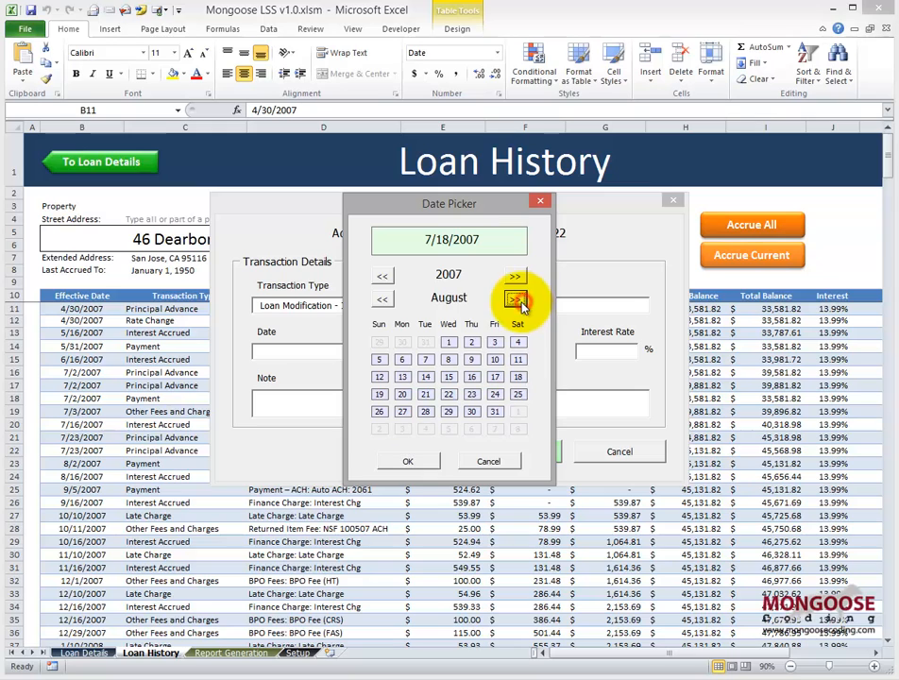
click(495, 377)
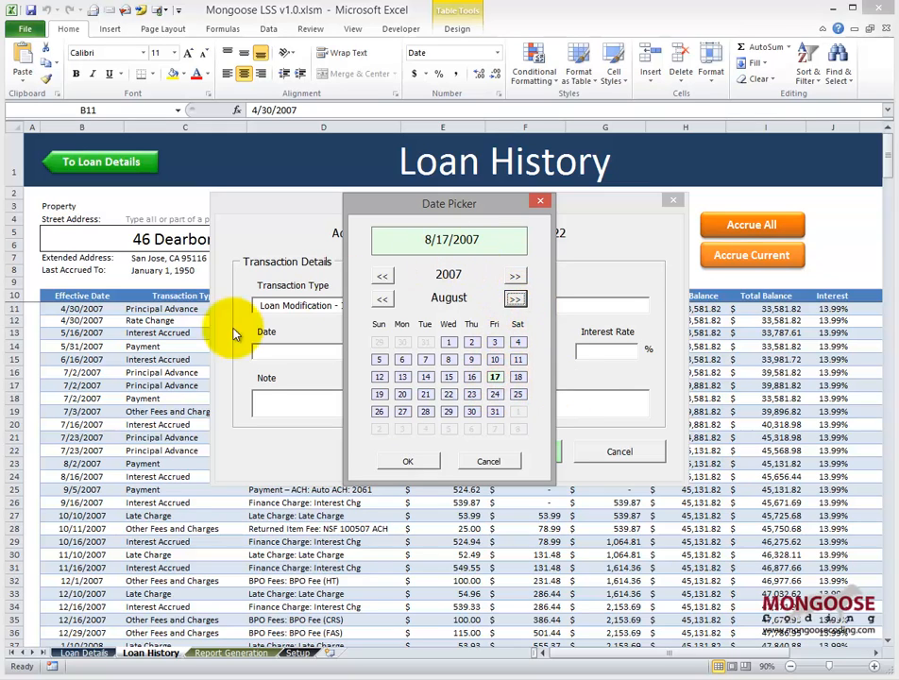
click(406, 462)
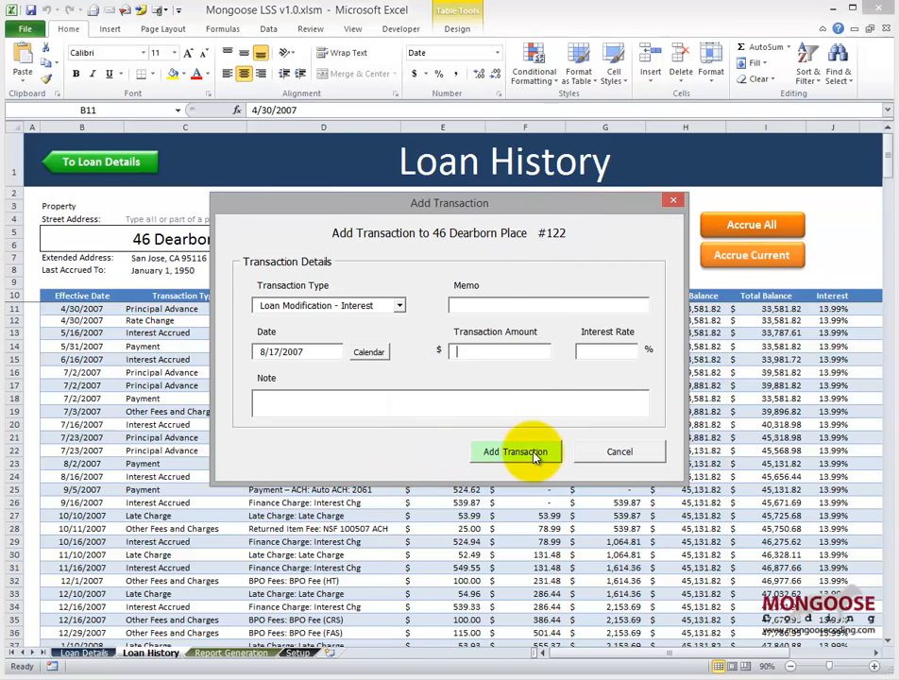
Add the transaction with amount 55, note "test note" and interest rate 6.99%, without accruing the loan
text(55)
click(519, 397)
text(test note)
click(588, 351)
text(6.99)
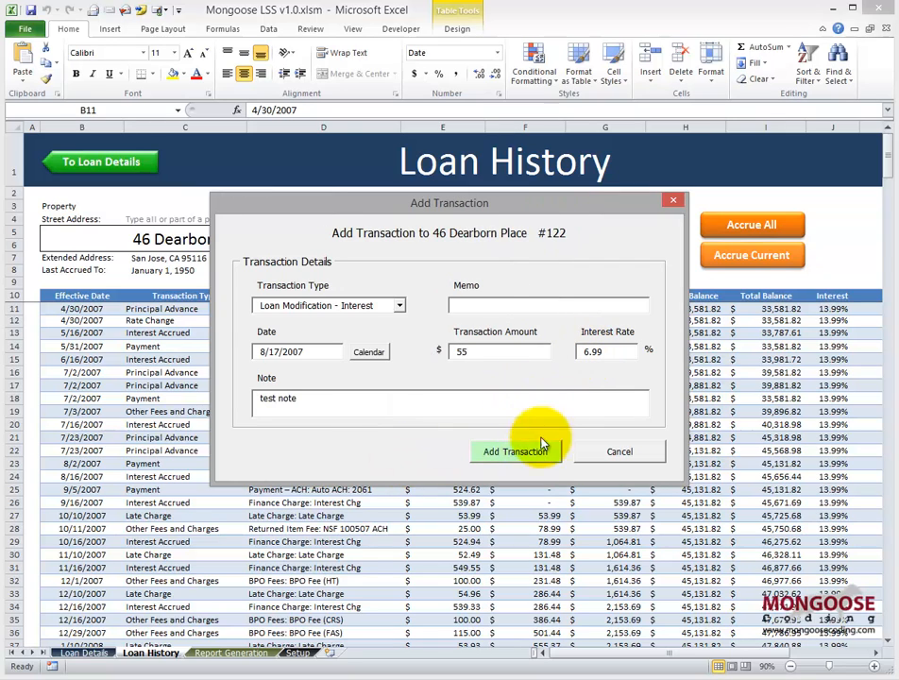
click(534, 453)
click(462, 381)
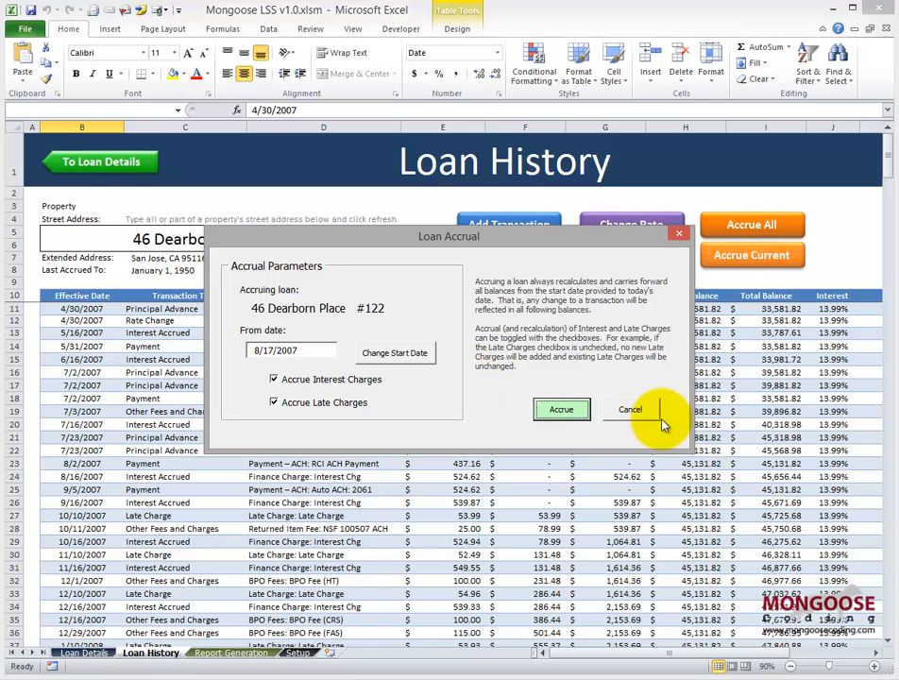
click(642, 410)
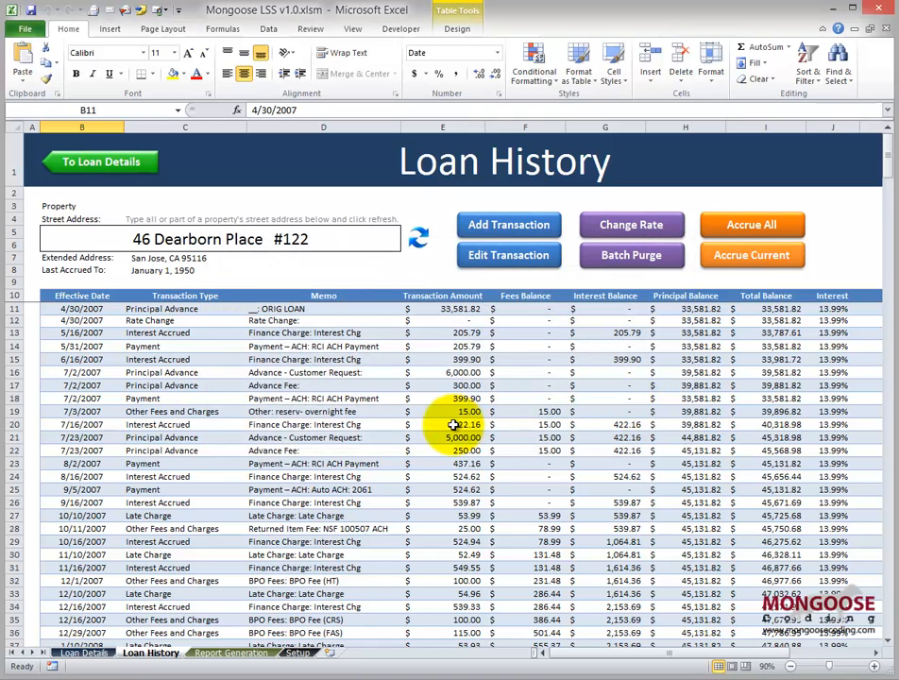
Refresh the loan history and check the type, amount and note of the 8/17/2007 transaction
click(419, 244)
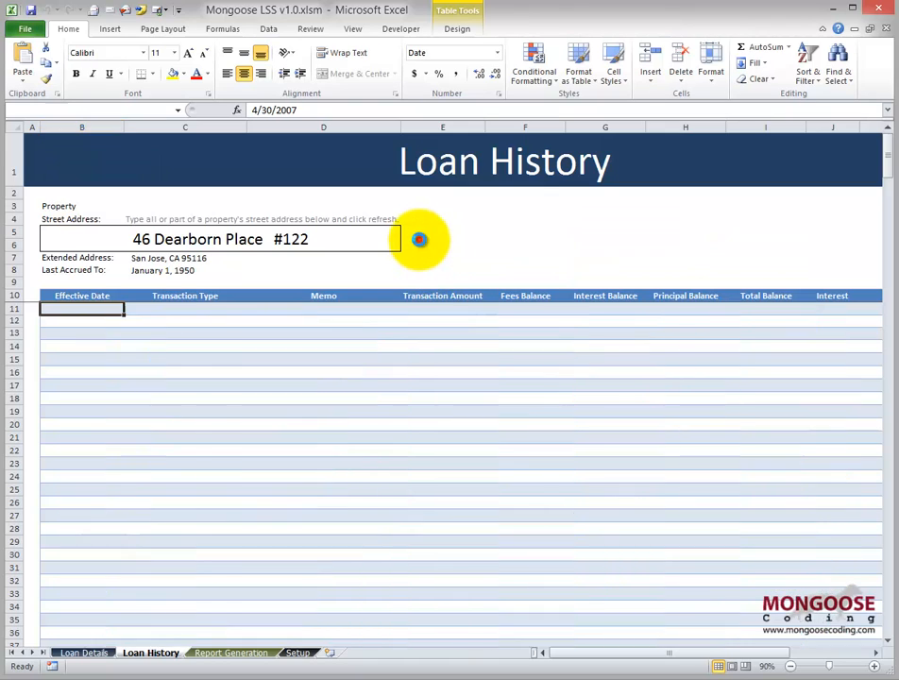
click(229, 492)
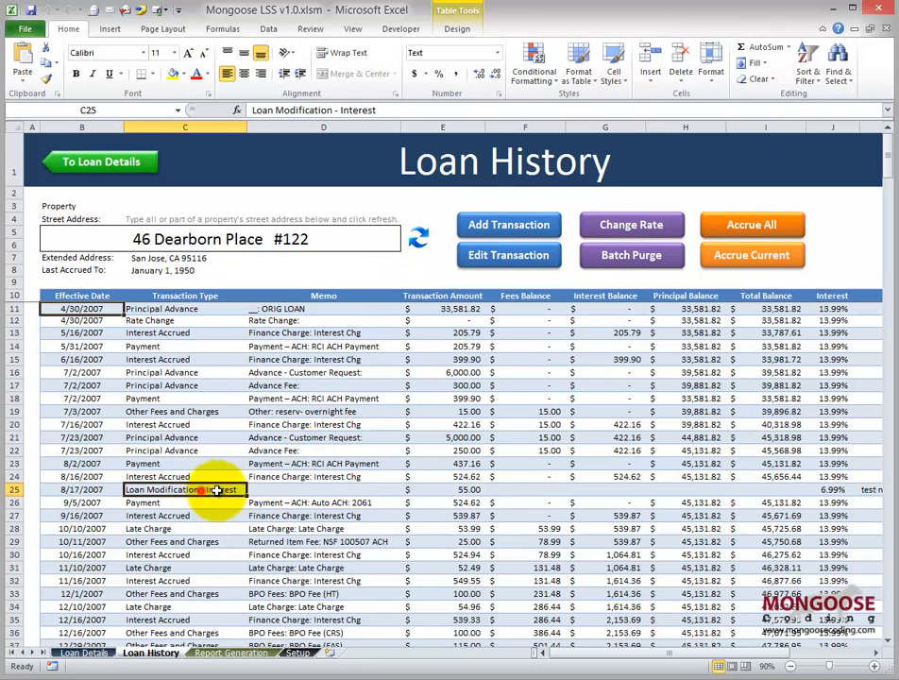
click(444, 490)
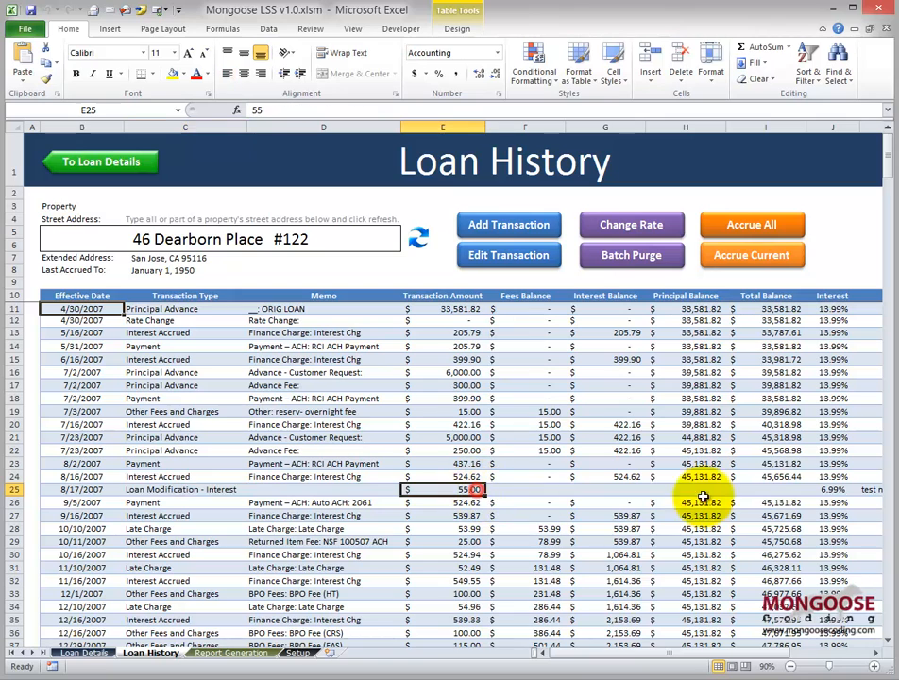
drag(605, 652, 616, 652)
click(661, 490)
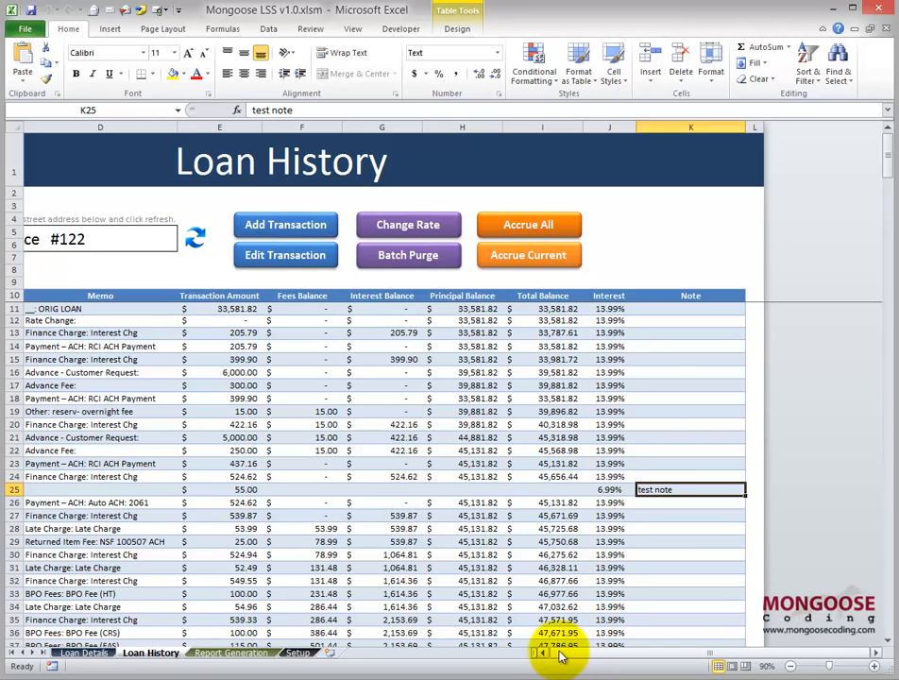
drag(581, 655, 542, 652)
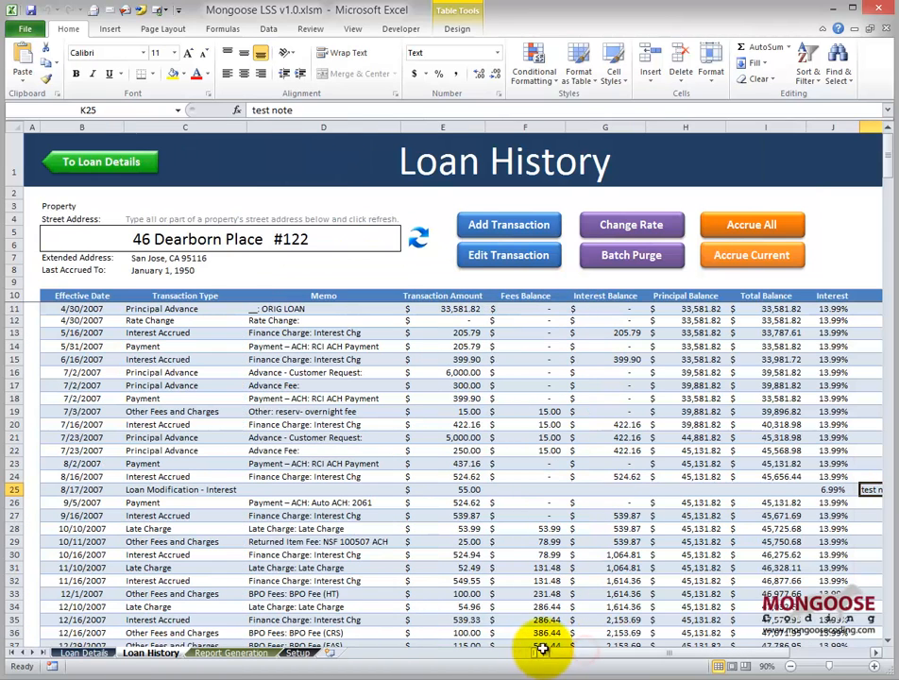
Edit the 8/17/2007 loan modification transaction, setting its amount to 100 and its note to "test note 2"
click(508, 488)
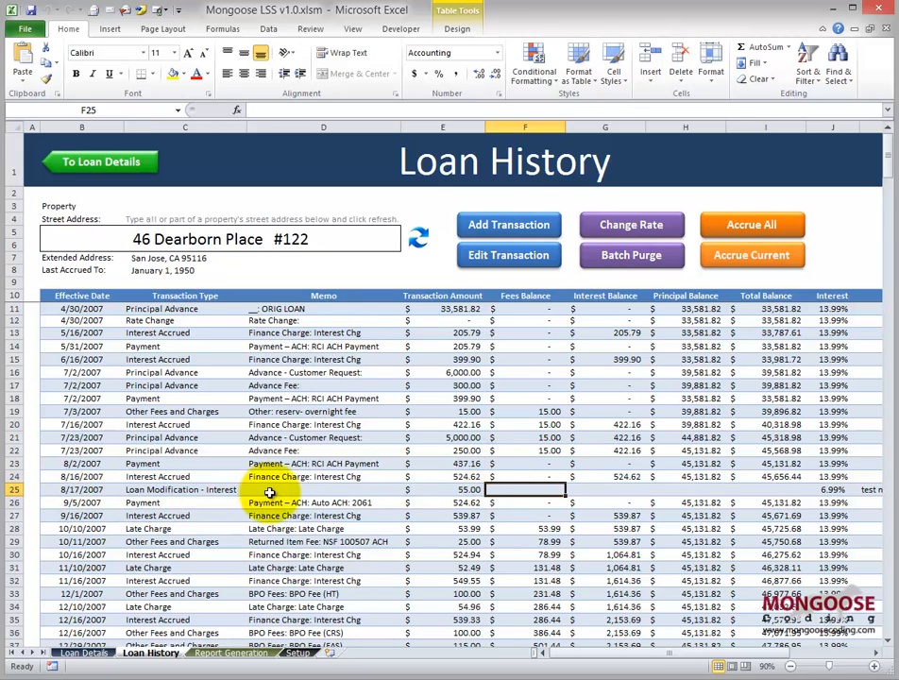
click(491, 253)
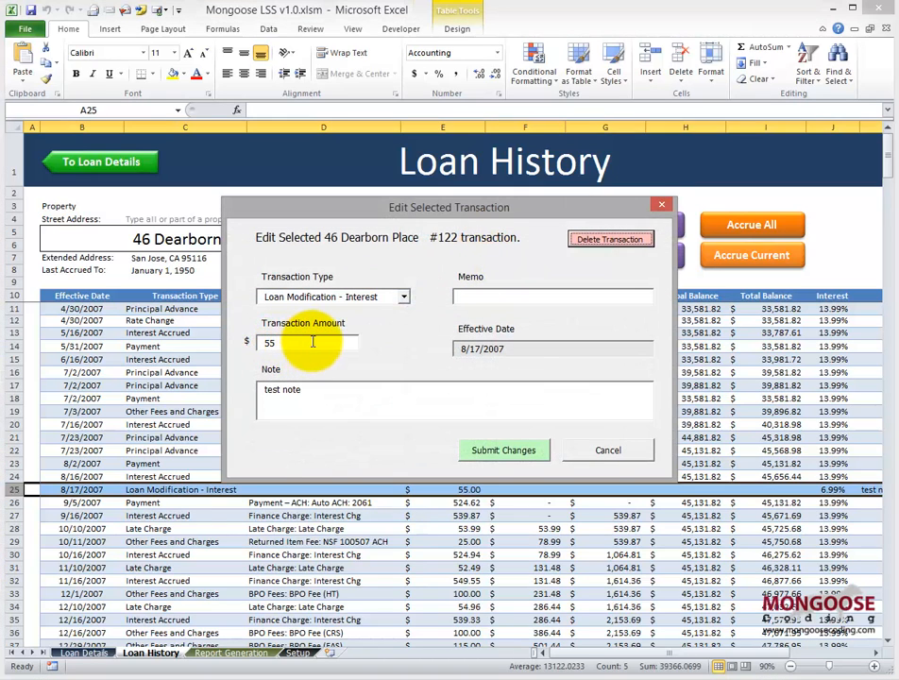
double_click(322, 341)
text(100)
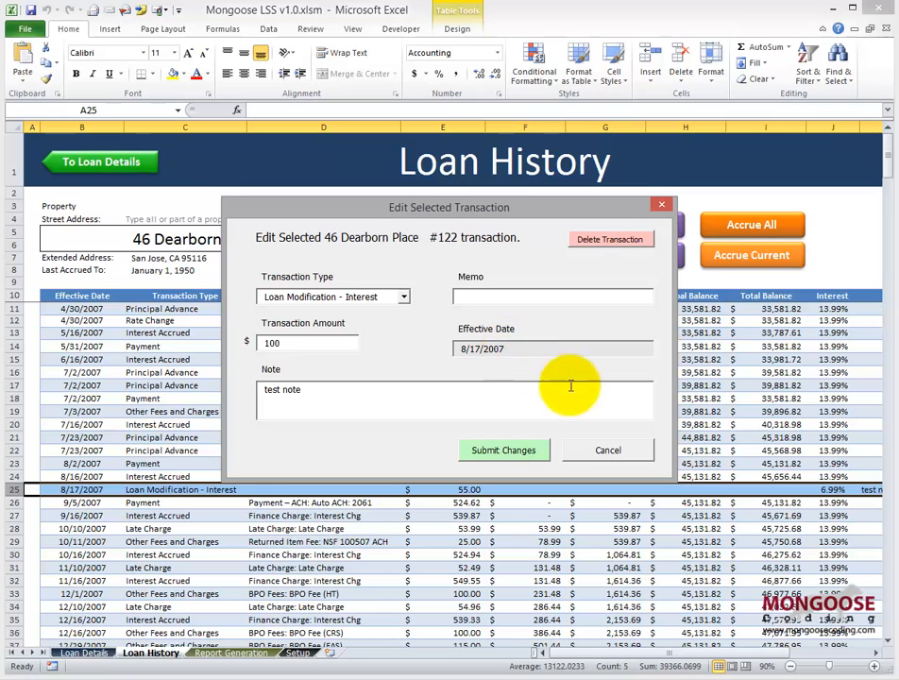
click(526, 397)
text(2)
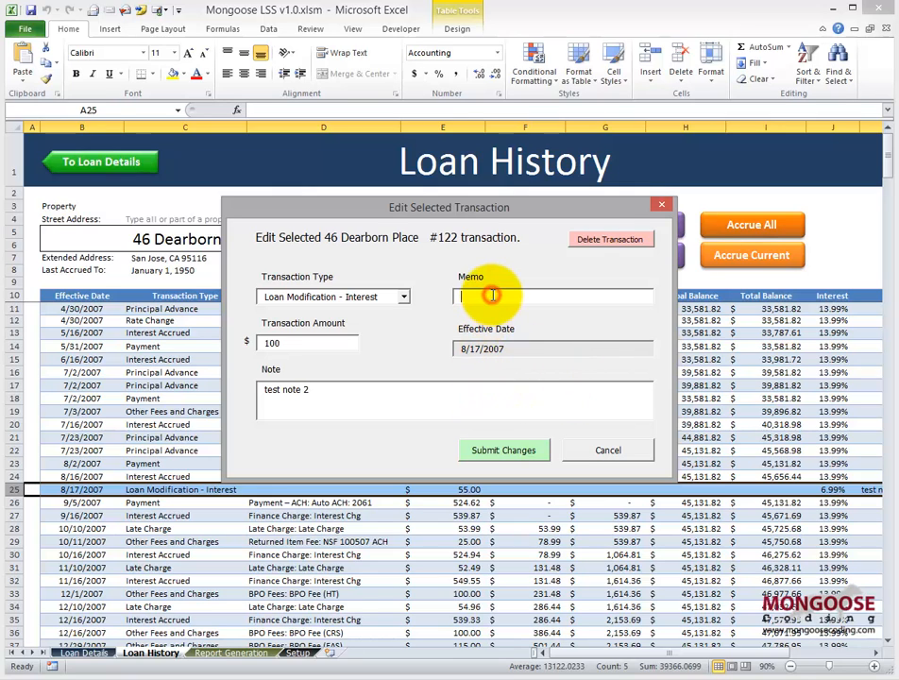
Set the transaction's memo to "added during video", submit the changes and refresh the loan history
click(492, 296)
text(added during video)
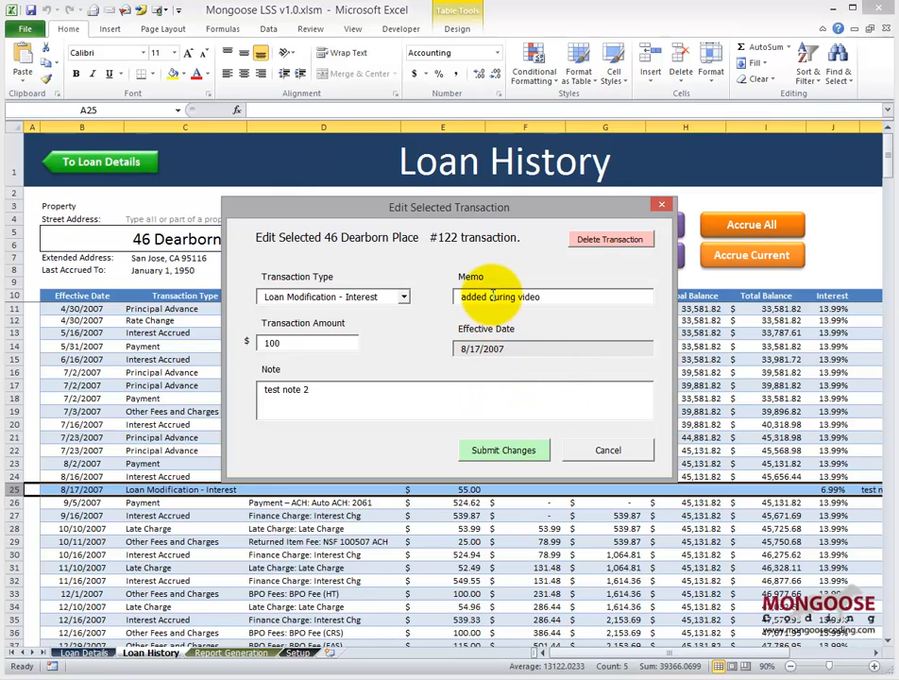
click(493, 450)
click(437, 384)
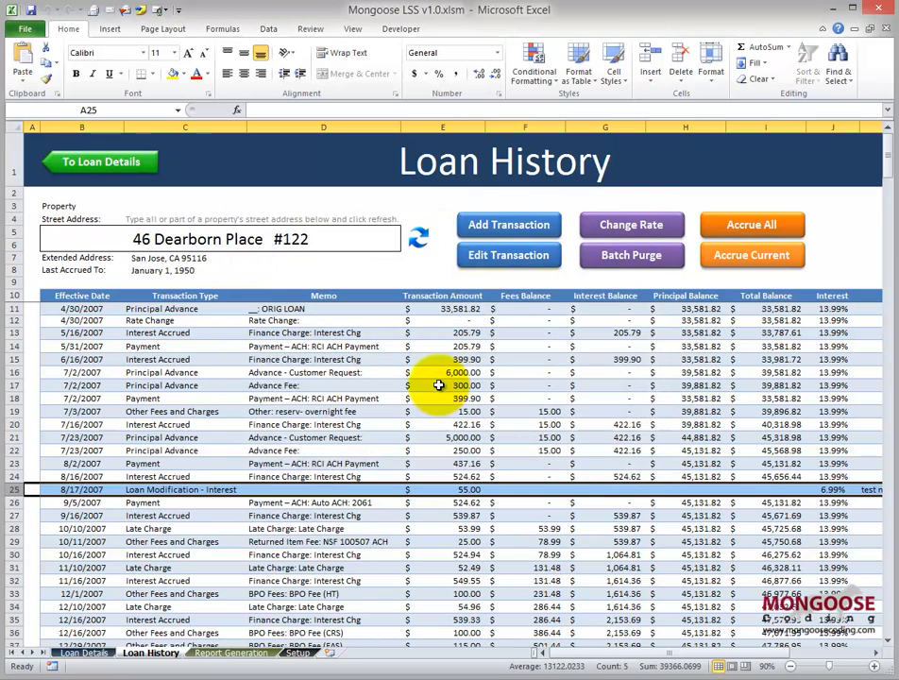
click(420, 247)
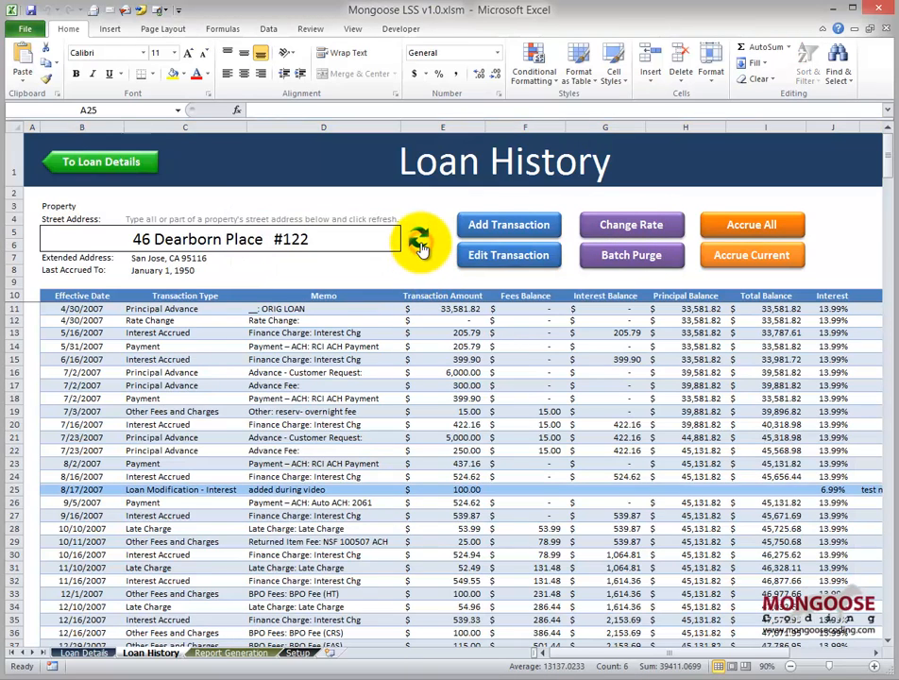
click(275, 485)
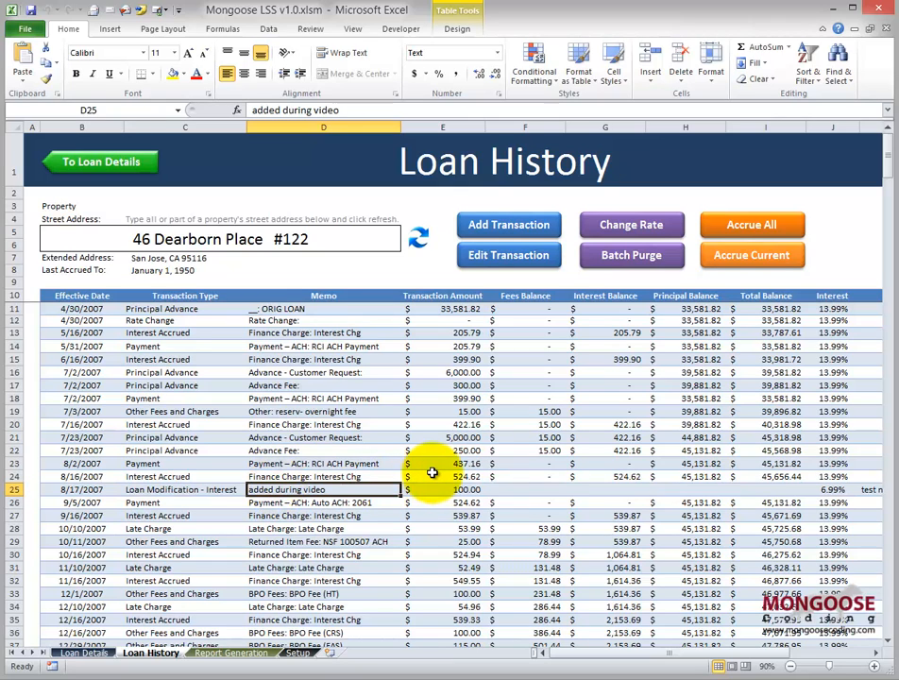
Accrue the current loan from 1/1/1950, including both interest charges and late charges
scroll(432, 472, down, 12)
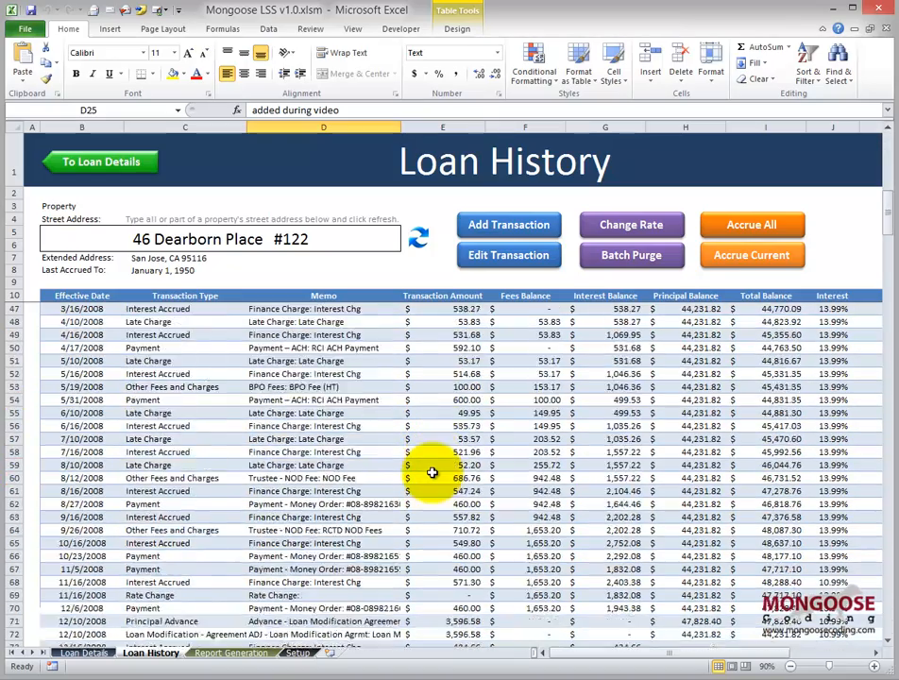
scroll(432, 473, down, 20)
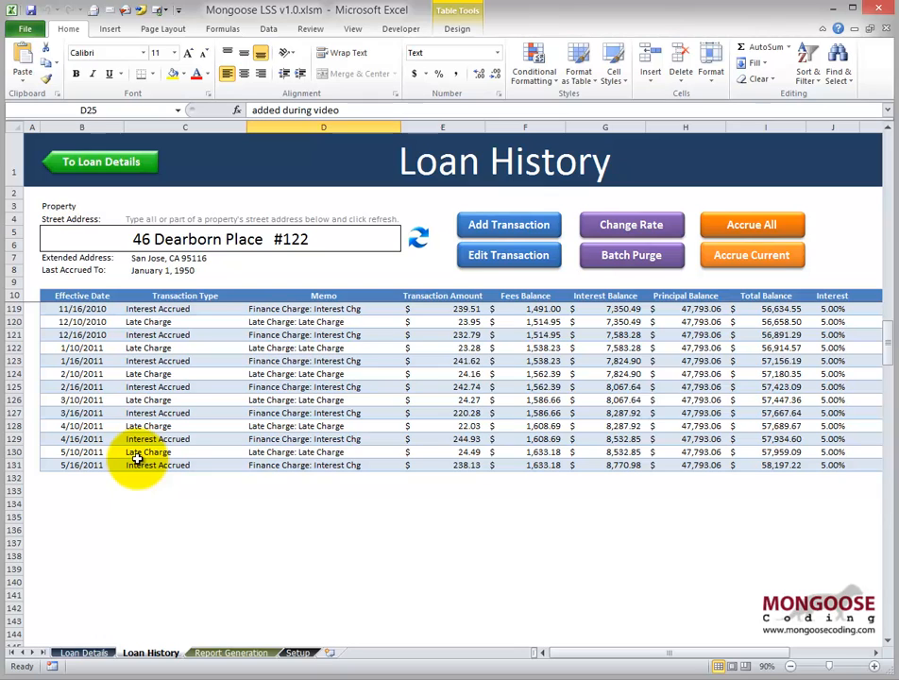
click(737, 263)
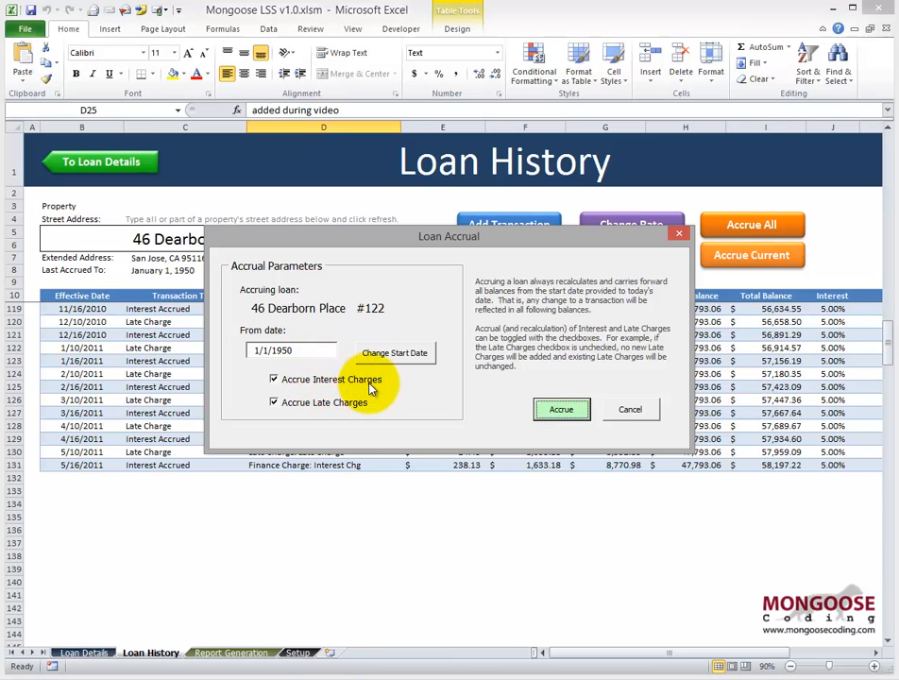
click(559, 408)
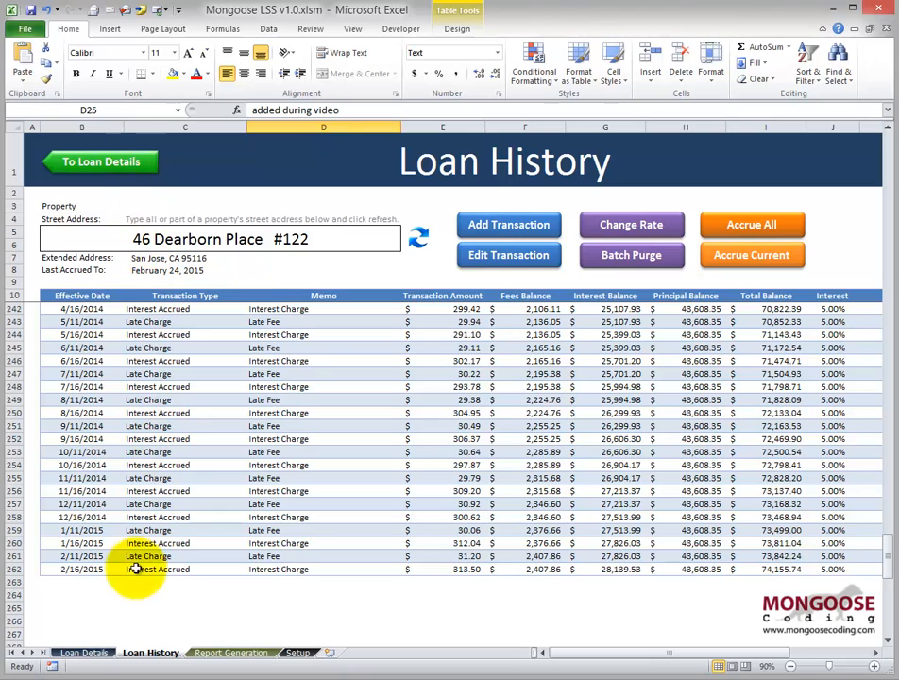
View the current loan's details, return to its loan history and open the Report Generation sheet
click(104, 168)
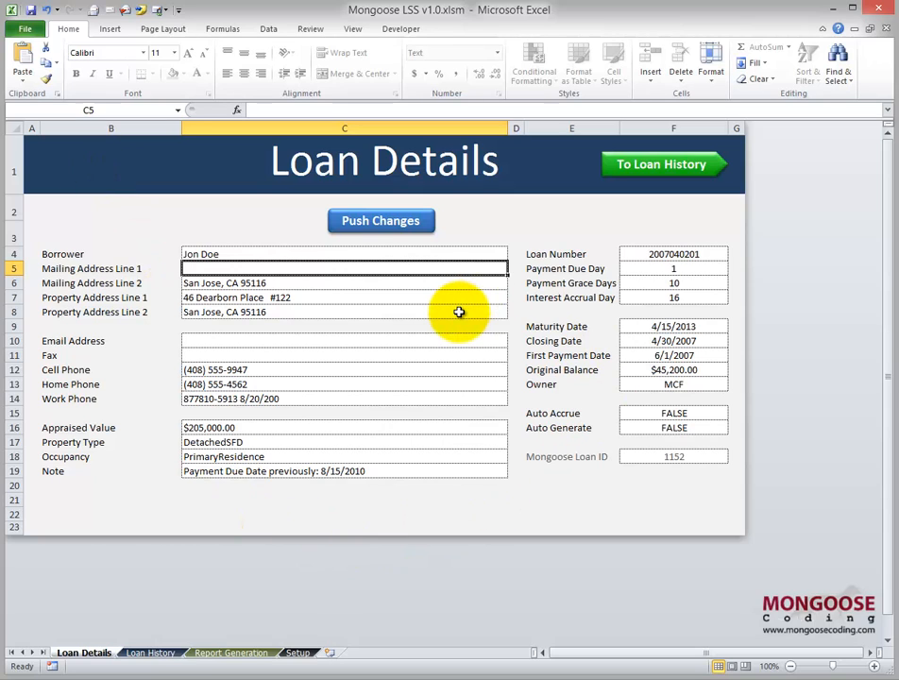
click(614, 168)
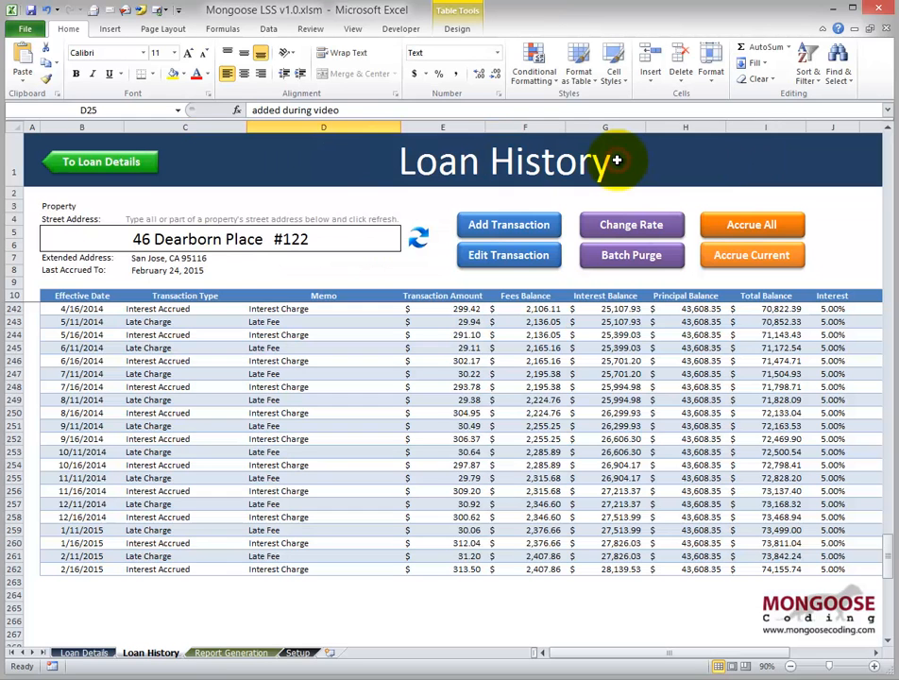
click(234, 652)
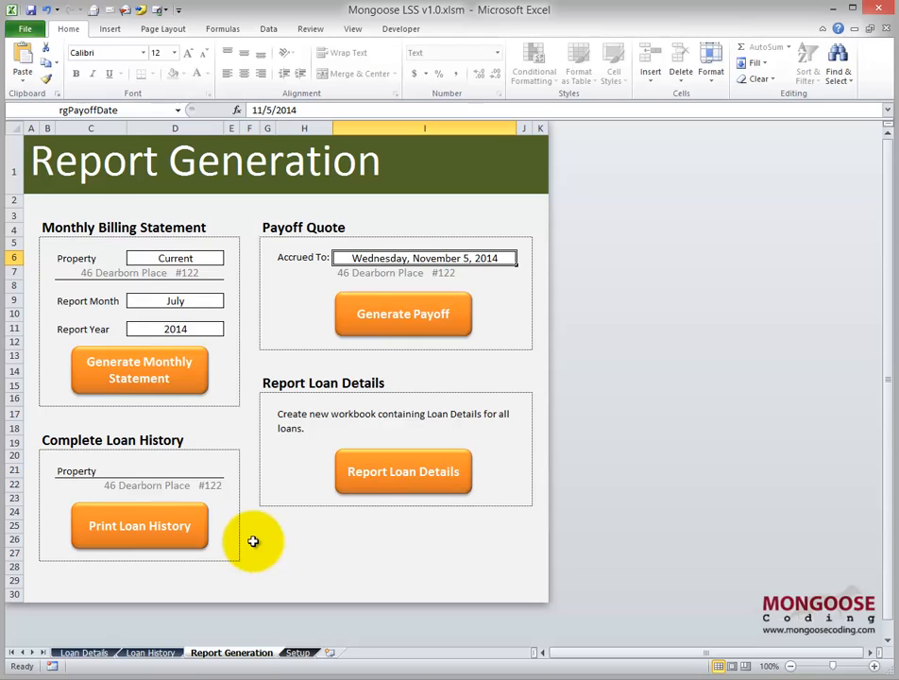